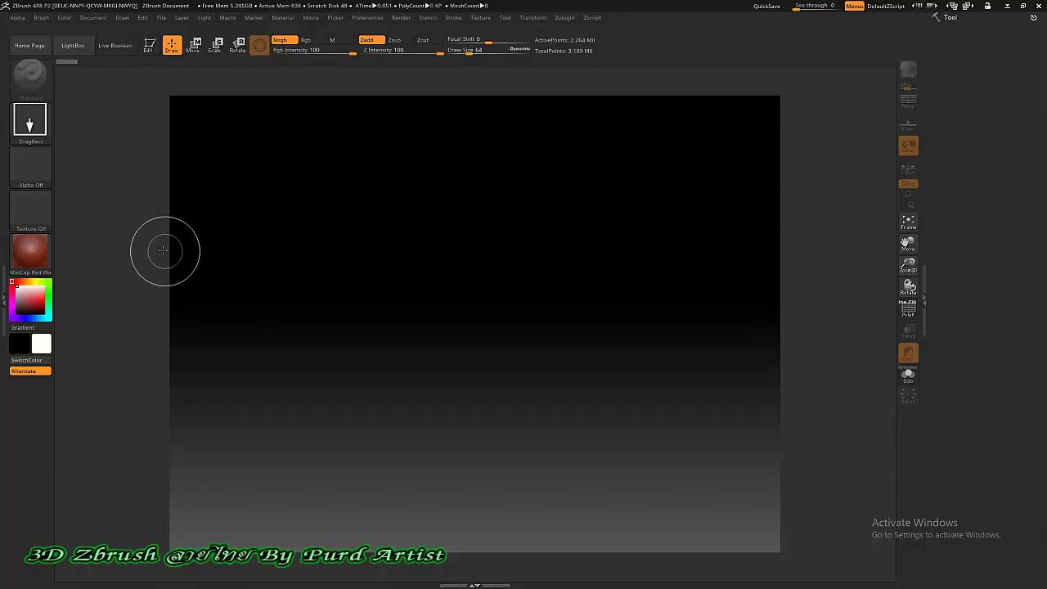
# Step: Open the Tool palette to show the tool thumbnails and Subtool list, with a red Sphere3D on the canvas
pyautogui.press('ctrl')
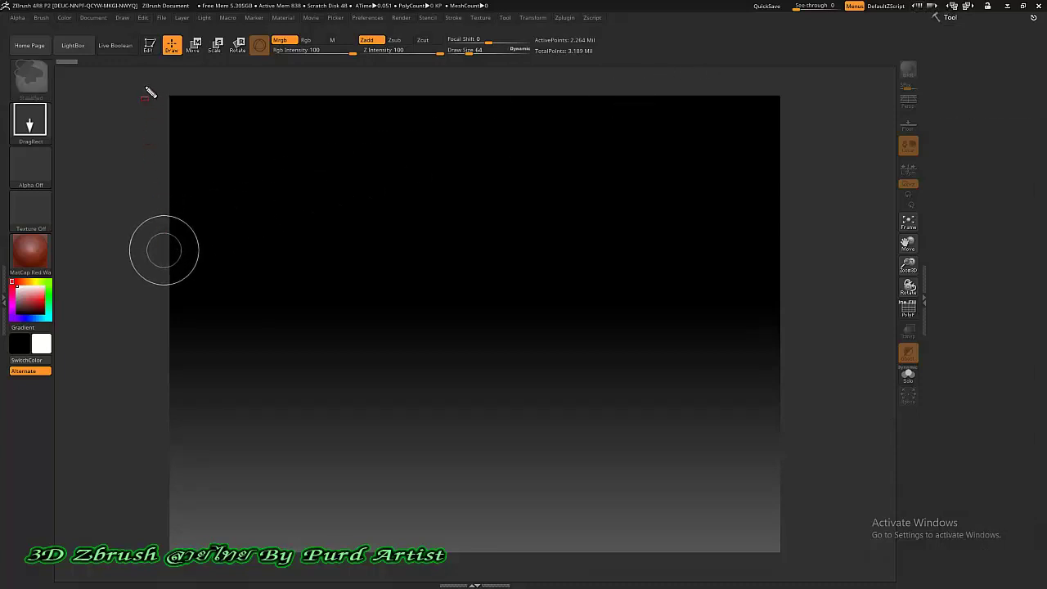
pyautogui.moveTo(756, 482); pyautogui.dragTo(802, 567)
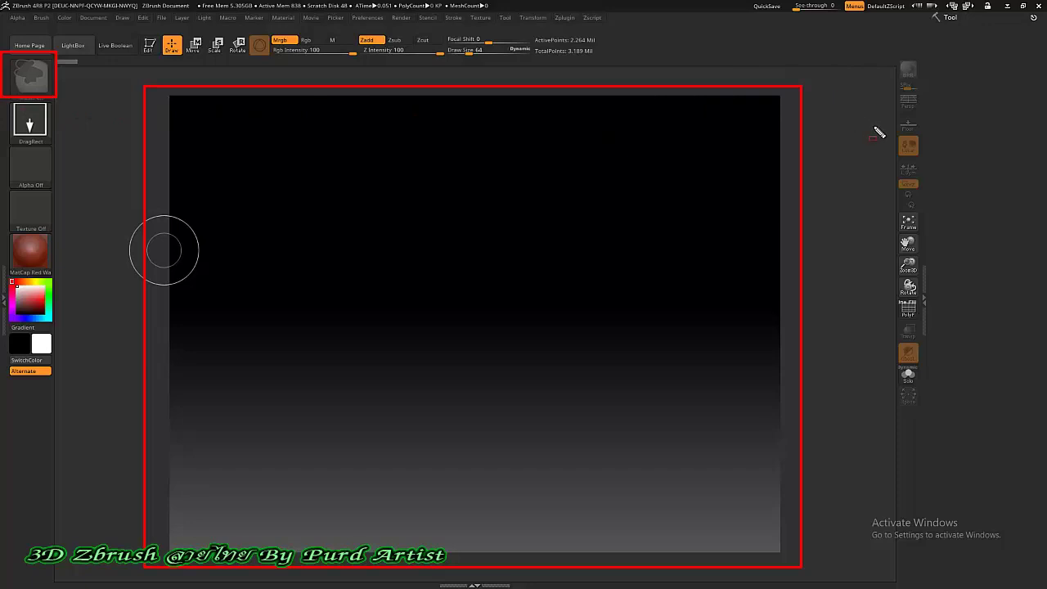
pyautogui.click(949, 17)
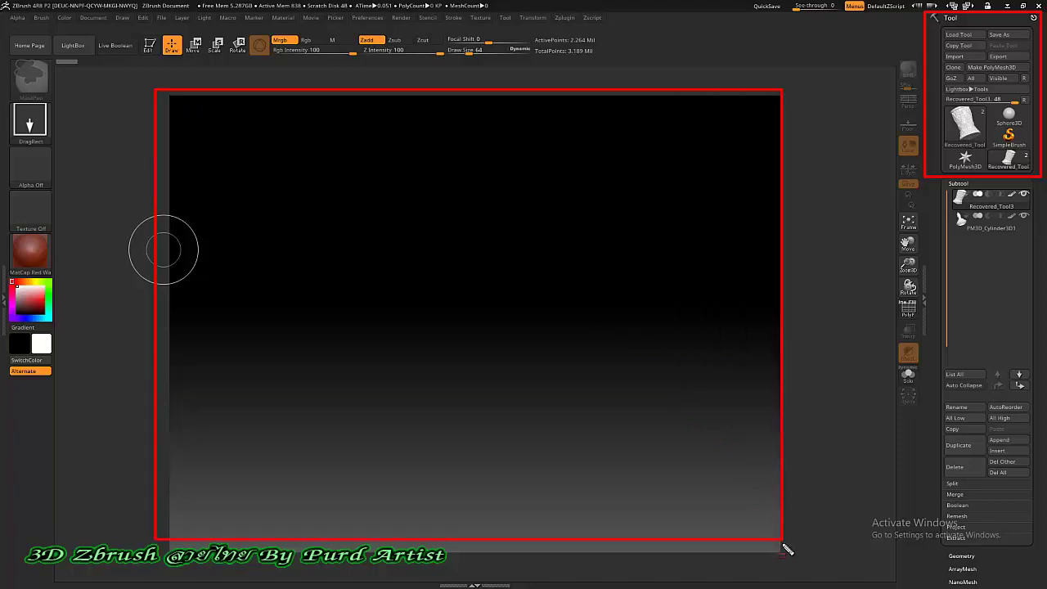
pyautogui.moveTo(775, 521); pyautogui.dragTo(790, 563)
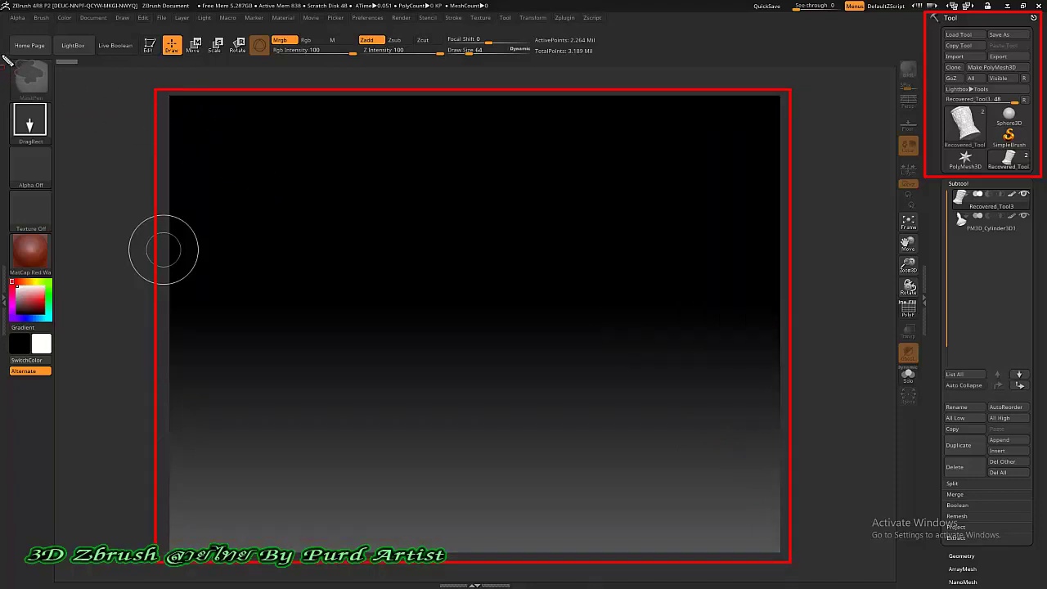
pyautogui.moveTo(2, 56); pyautogui.dragTo(57, 100)
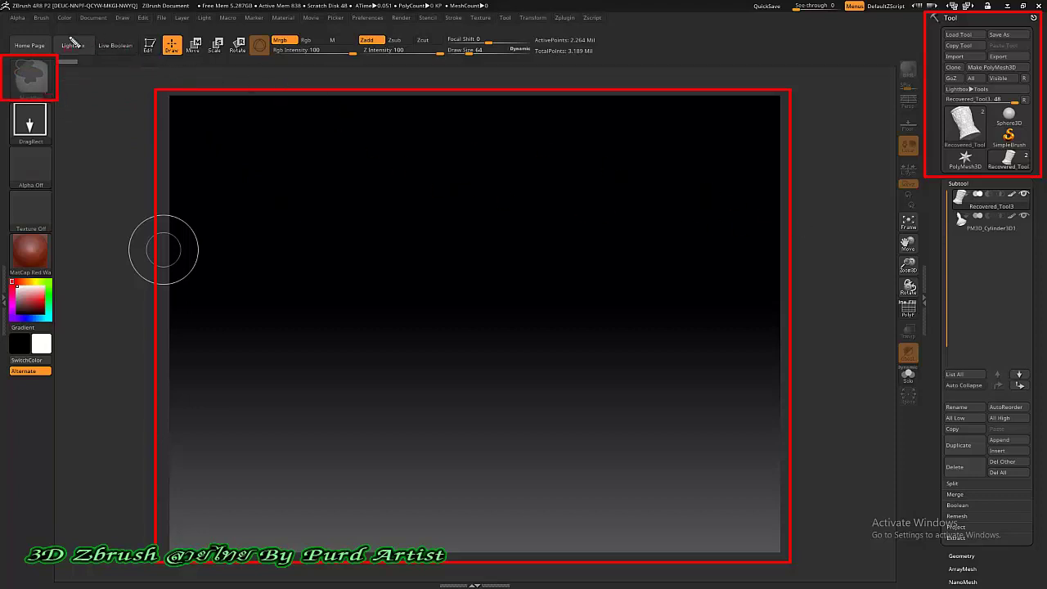
pyautogui.moveTo(48, 30)
pyautogui.mouseDown()
pyautogui.moveTo(263, 51)
pyautogui.moveTo(272, 61)
pyautogui.mouseUp()
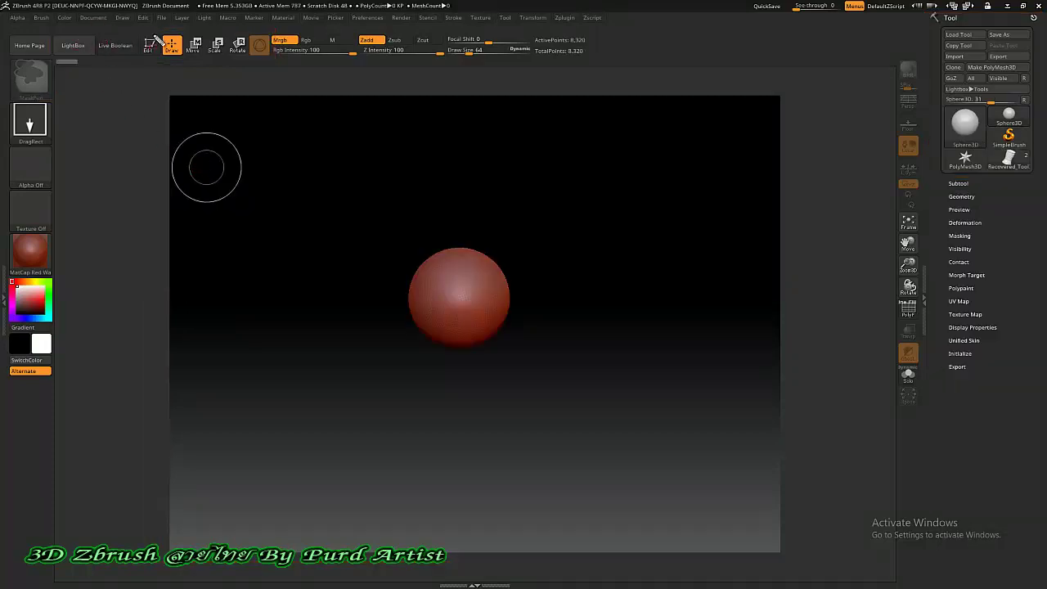
# Step: Select Sphere3D and drag it onto the canvas, then wipe the red sphere with Ctrl+N
pyautogui.moveTo(141, 34); pyautogui.dragTo(190, 59)
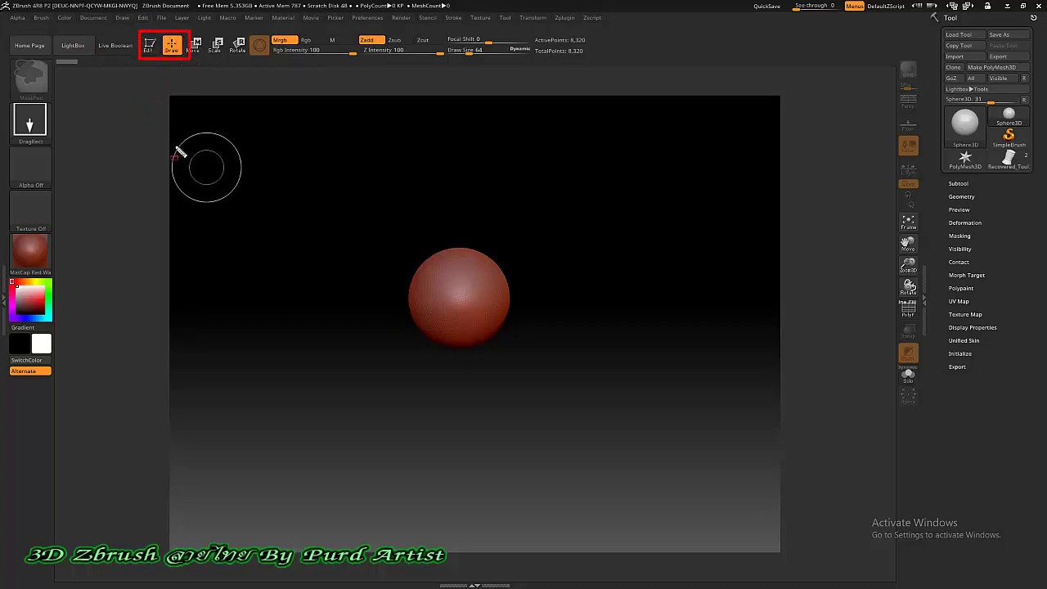
pyautogui.moveTo(139, 187); pyautogui.dragTo(163, 69)
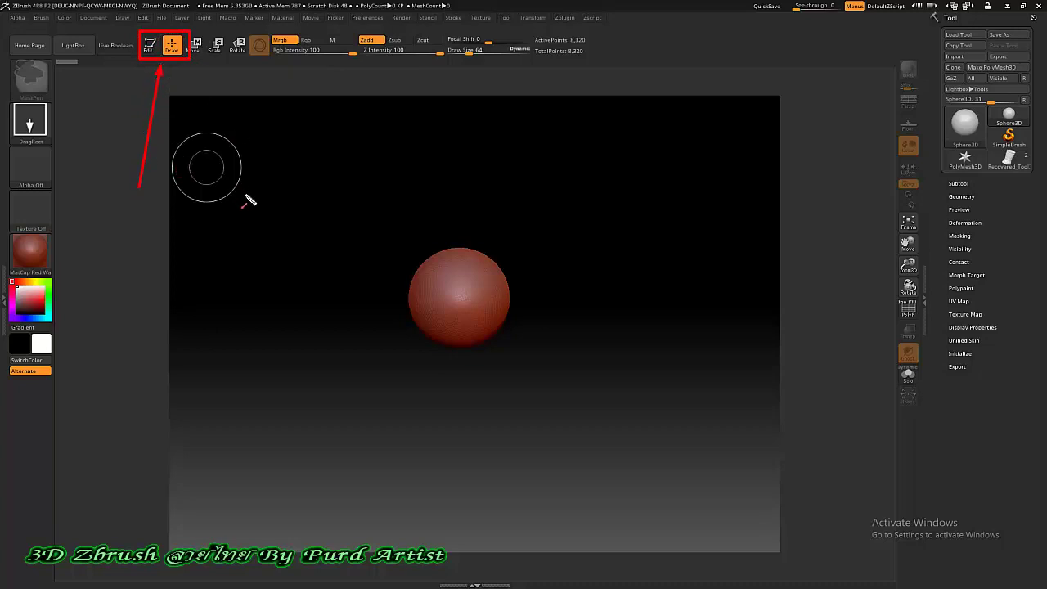
pyautogui.moveTo(343, 204); pyautogui.dragTo(425, 270)
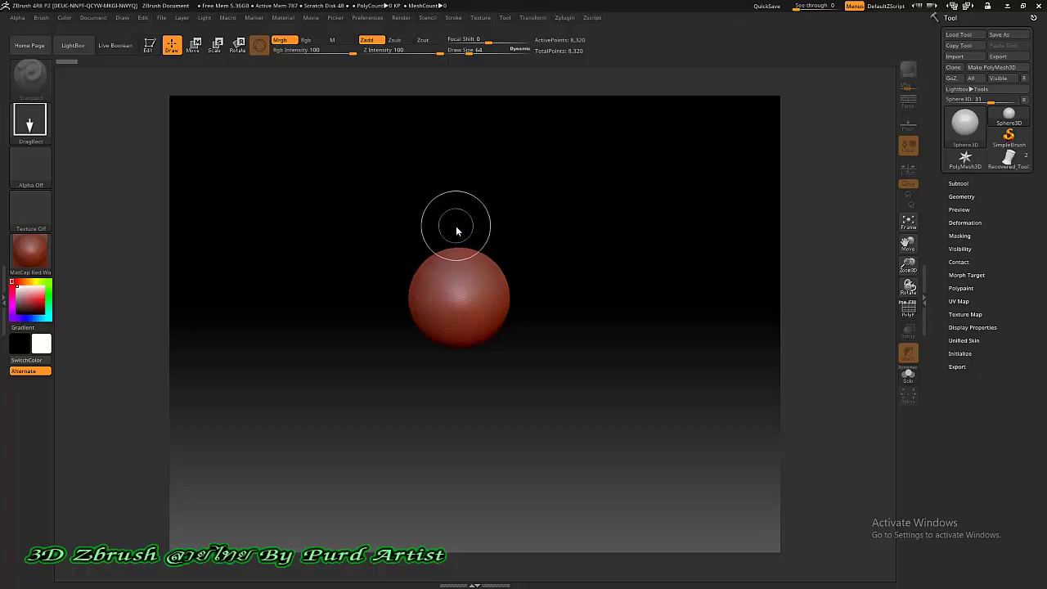
pyautogui.hotkey('ctrl', 'n')
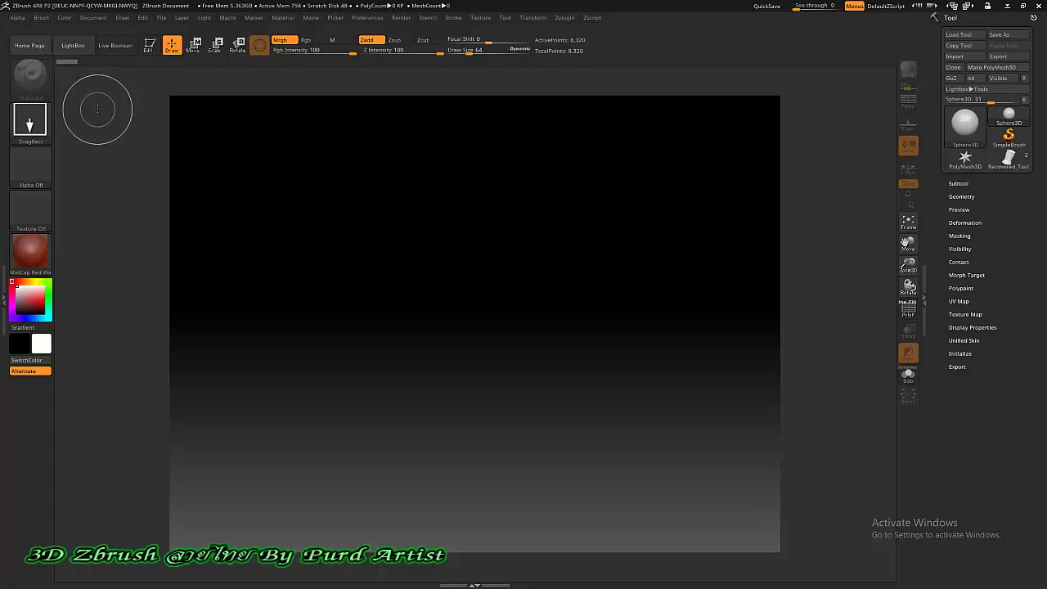
# Step: Open LightBox on its Project tab listing DemoSoldier, Dog and the DynaMesh spheres
pyautogui.press('b')
pyautogui.press('c')
pyautogui.press('b')
pyautogui.moveTo(97, 160)
pyautogui.mouseDown()
pyautogui.moveTo(82, 62)
pyautogui.moveTo(95, 88)
pyautogui.mouseUp()
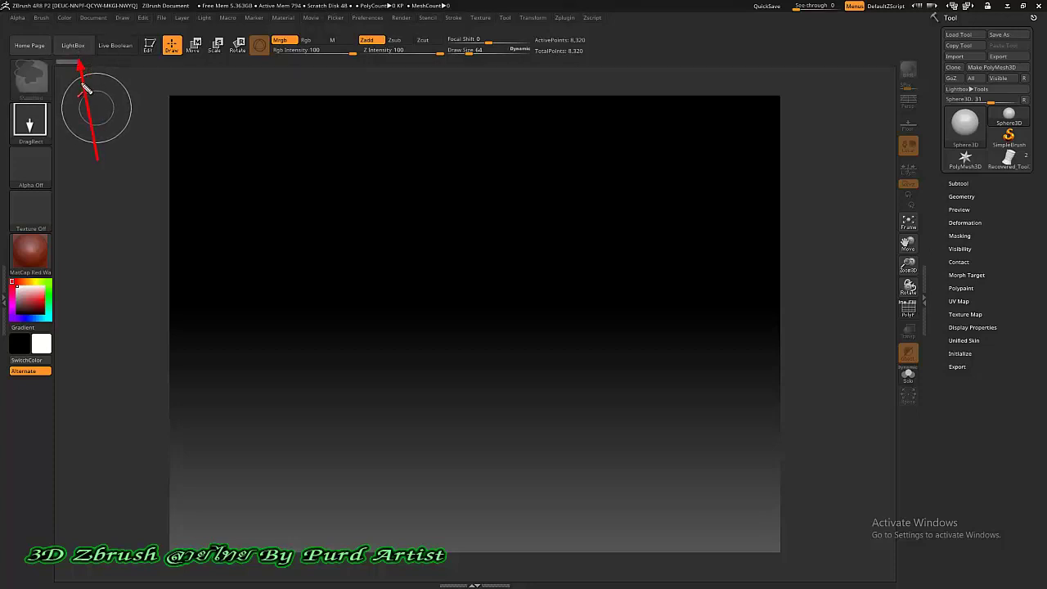
pyautogui.hotkey('ctrl', 'z')
pyautogui.moveTo(49, 30); pyautogui.dragTo(100, 60)
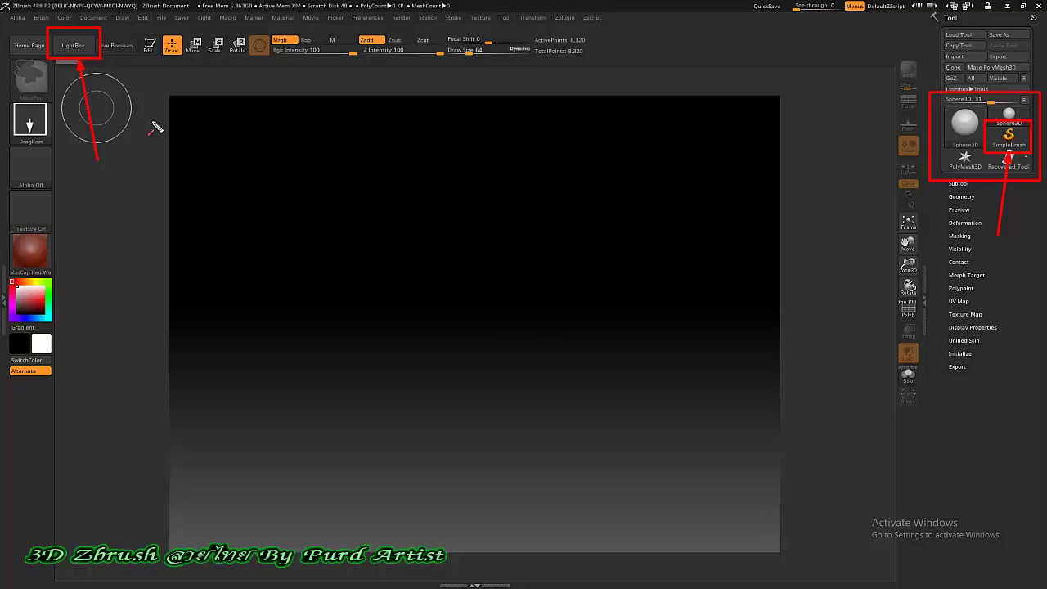
pyautogui.click(79, 48)
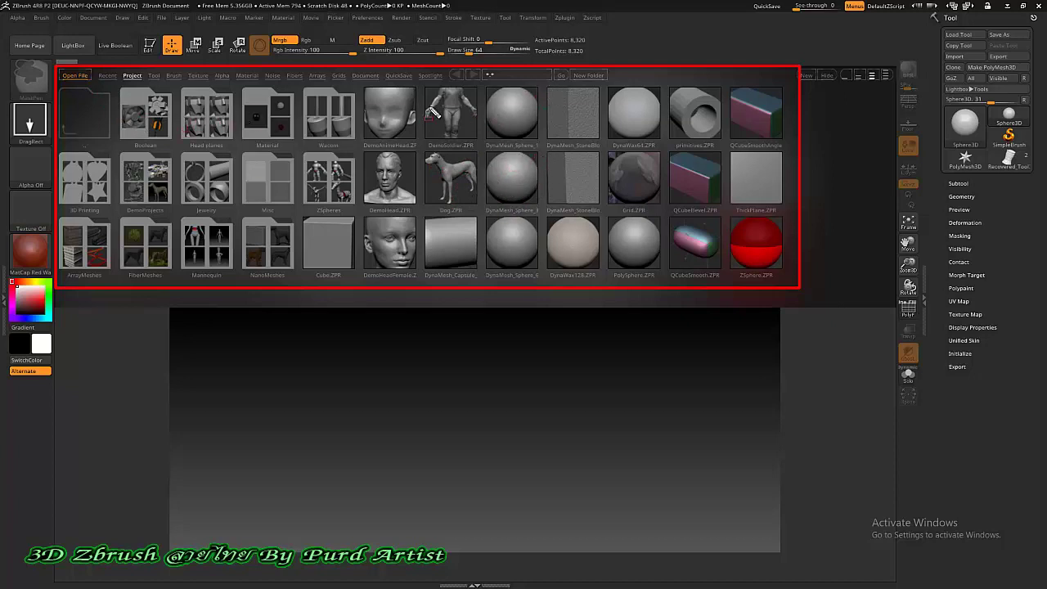
# Step: Load DynaMesh_Sphere_128.ZPR from LightBox so the grey PolySphere fills the canvas
pyautogui.doubleClick(489, 98)
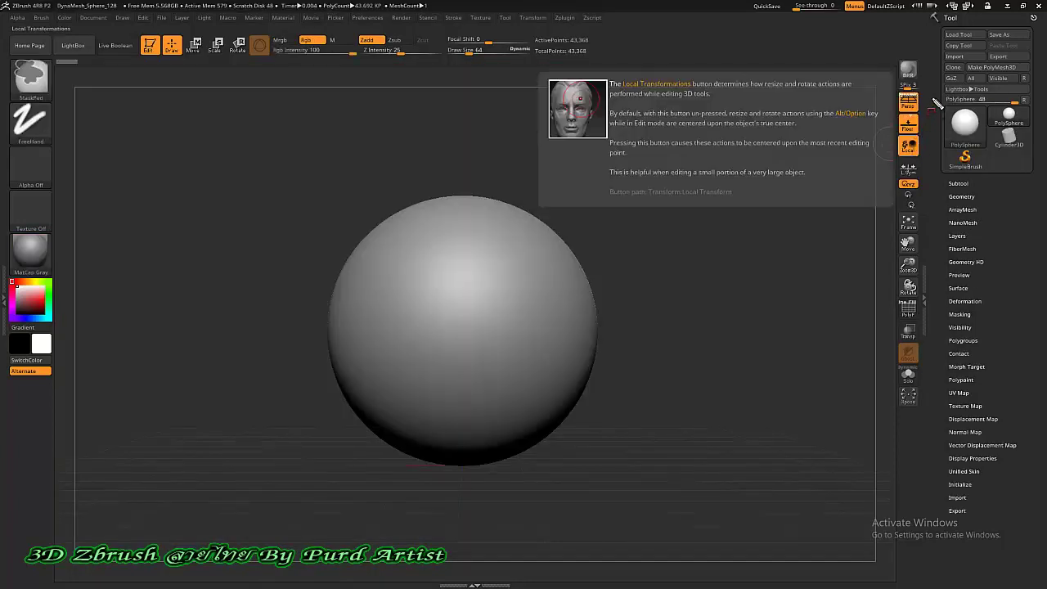
pyautogui.moveTo(935, 97); pyautogui.dragTo(1039, 178)
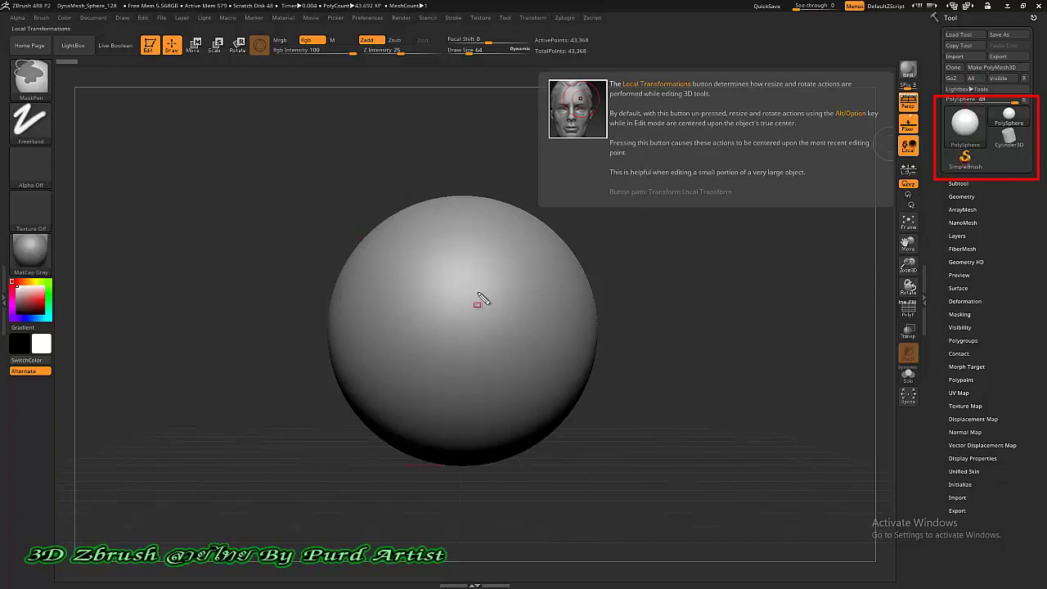
pyautogui.moveTo(270, 164); pyautogui.dragTo(600, 397)
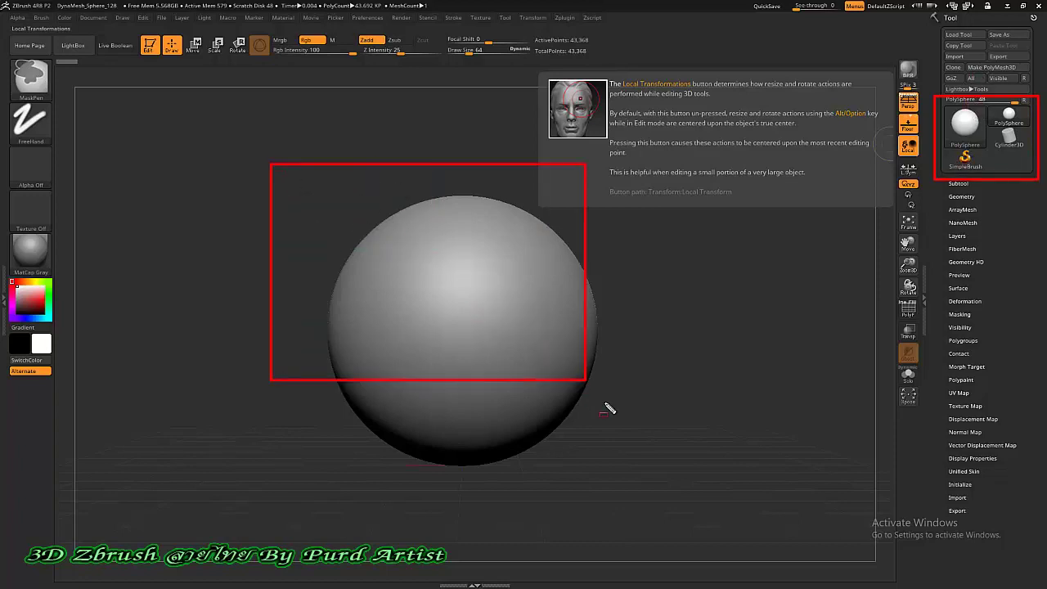
pyautogui.moveTo(641, 476); pyautogui.dragTo(642, 478)
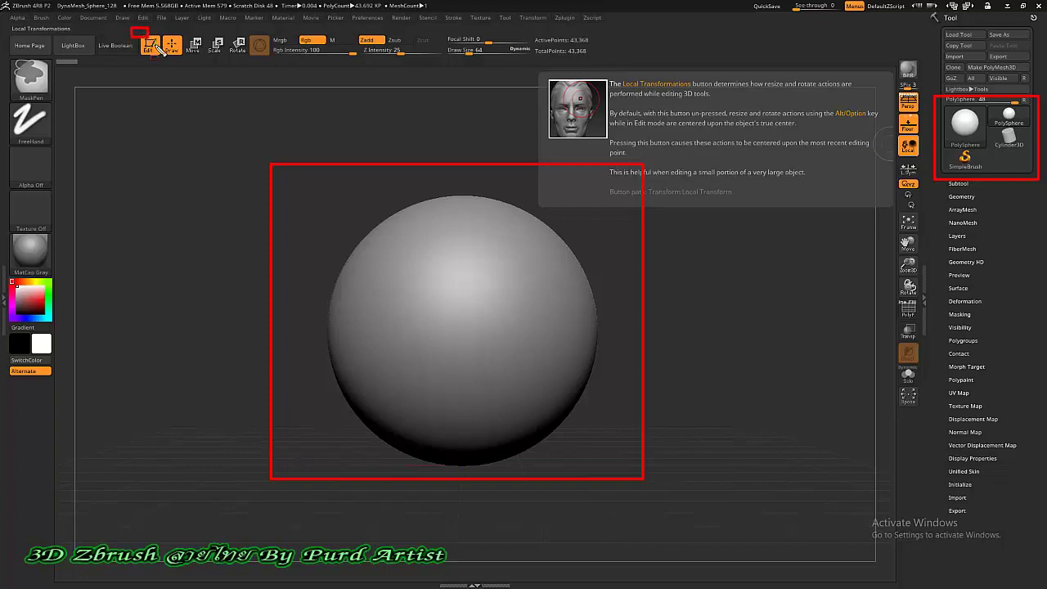
# Step: Turn Edit mode off for the PolySphere
pyautogui.moveTo(132, 28); pyautogui.dragTo(166, 58)
pyautogui.moveTo(147, 141); pyautogui.dragTo(148, 71)
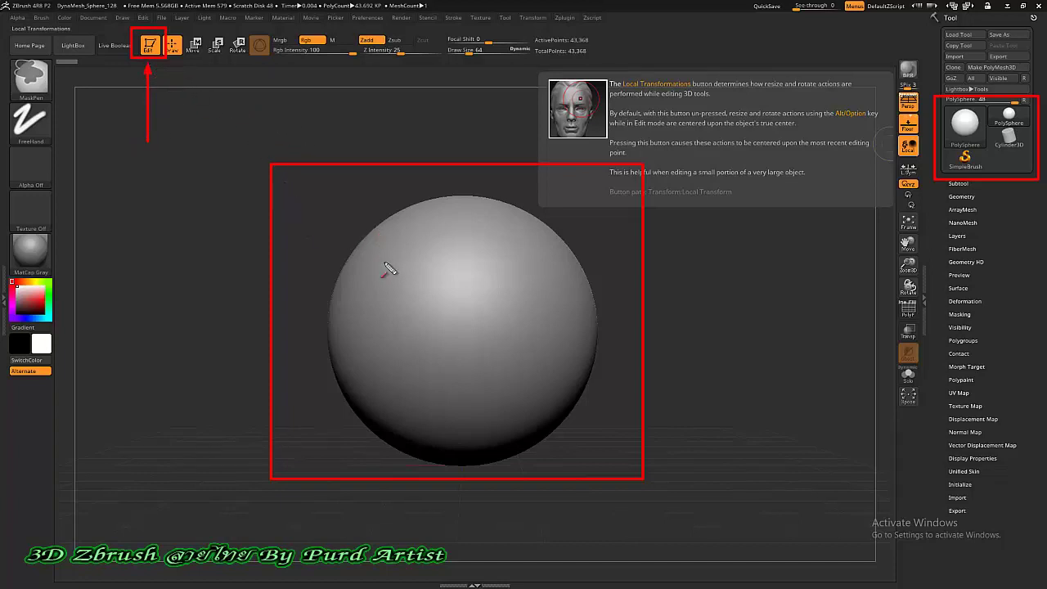
pyautogui.press('Escape')
pyautogui.click(149, 45)
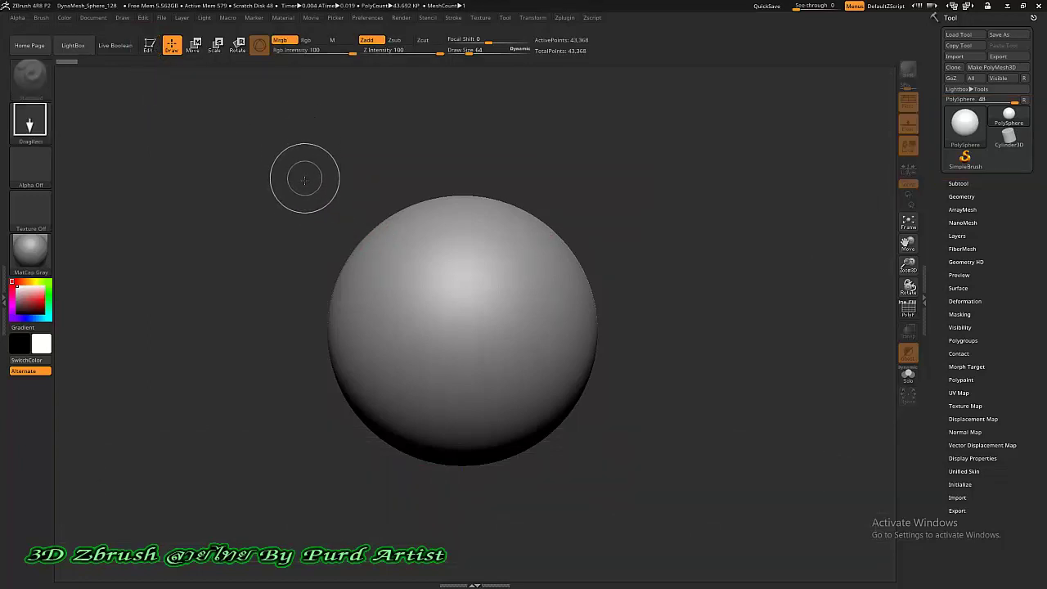
# Step: Clear the grey PolySphere from the canvas with Ctrl+N, keeping PolySphere as the loaded tool
pyautogui.hotkey('ctrl', 'n')
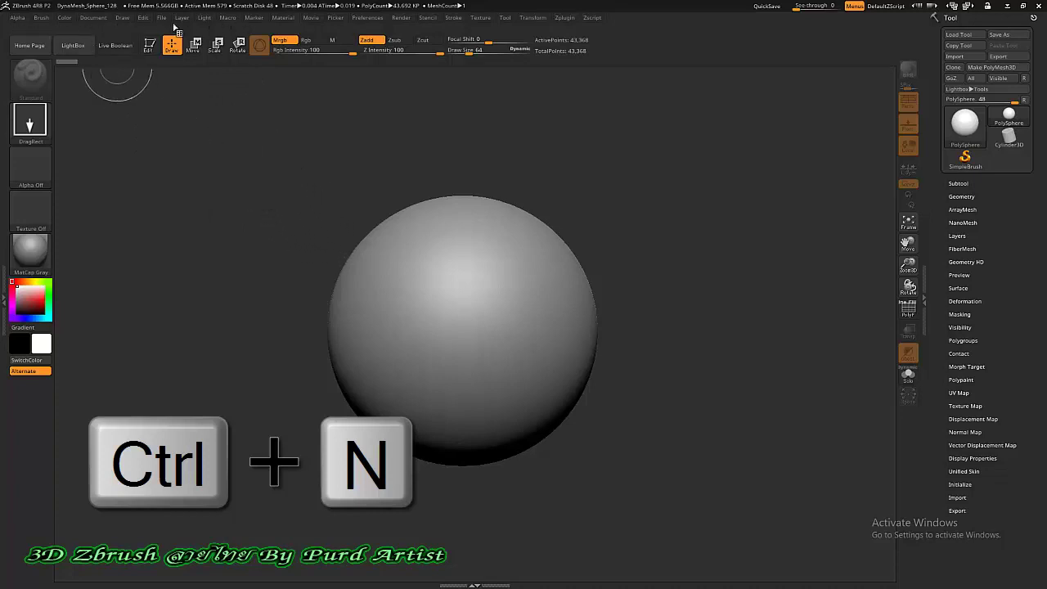
pyautogui.click(94, 18)
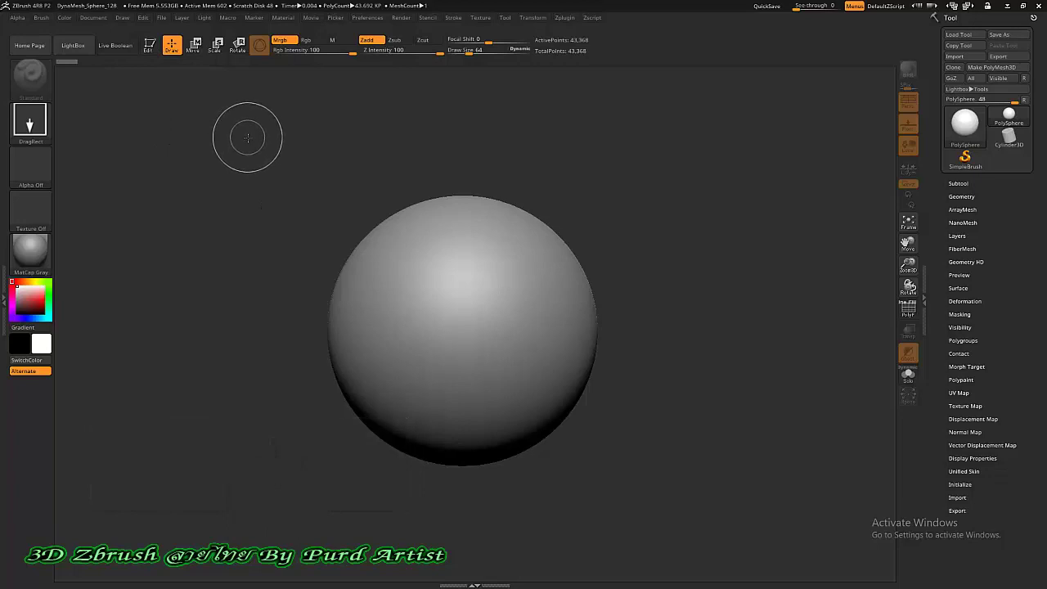
pyautogui.hotkey('ctrl', 'n')
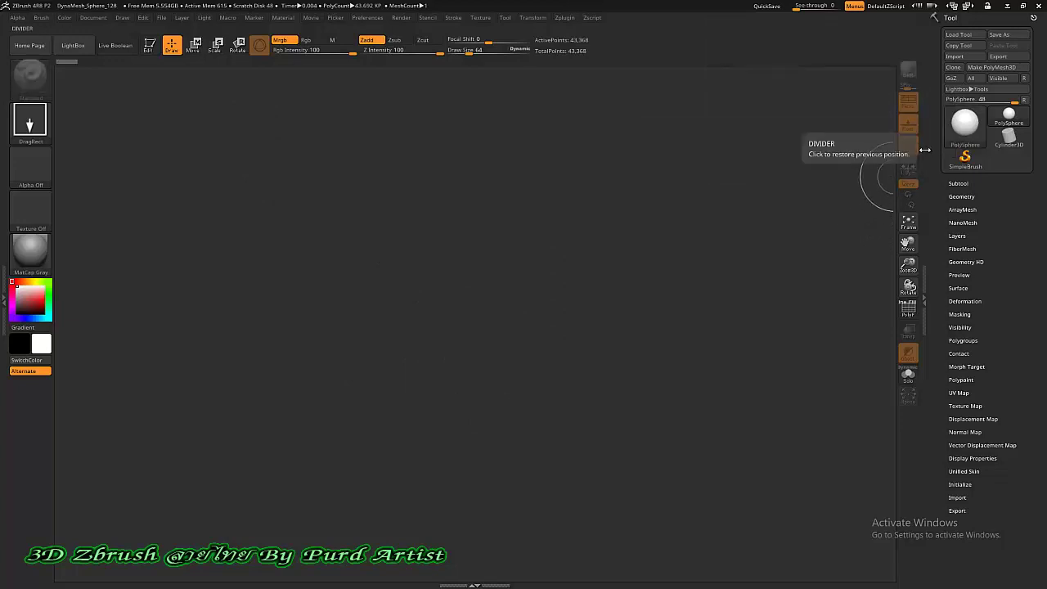
# Step: Choose Sphere3D under 3D Meshes in the tool library as the current tool
pyautogui.press('ctrl')
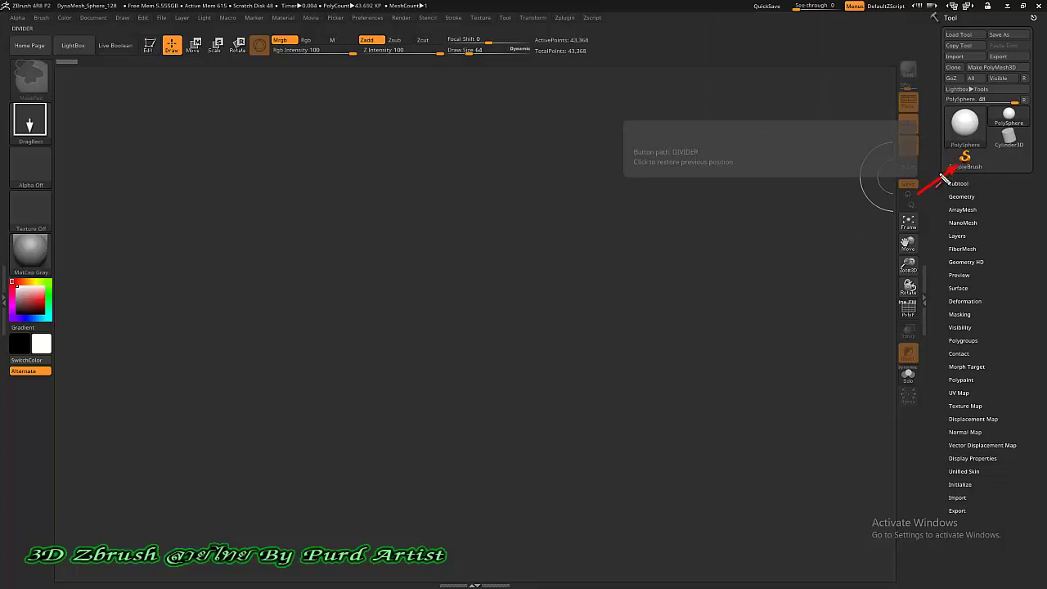
pyautogui.click(945, 174)
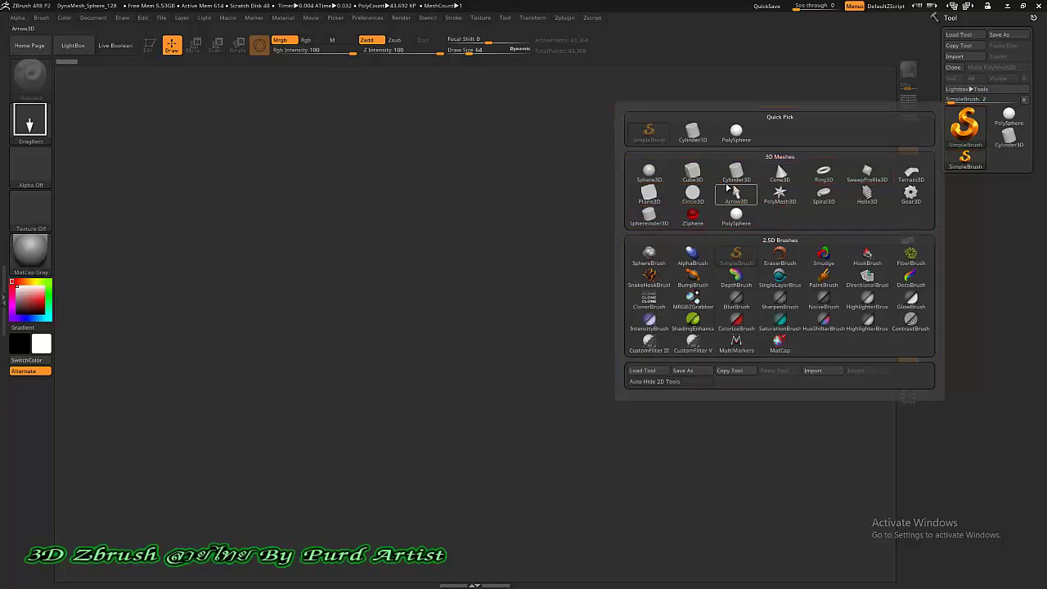
pyautogui.moveTo(648, 173)
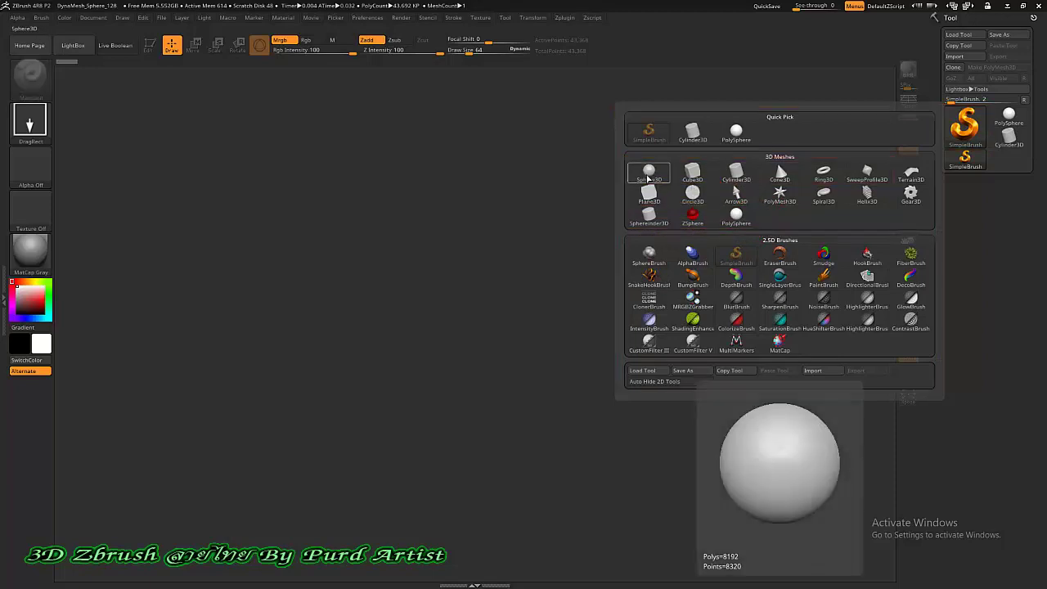
pyautogui.click(650, 173)
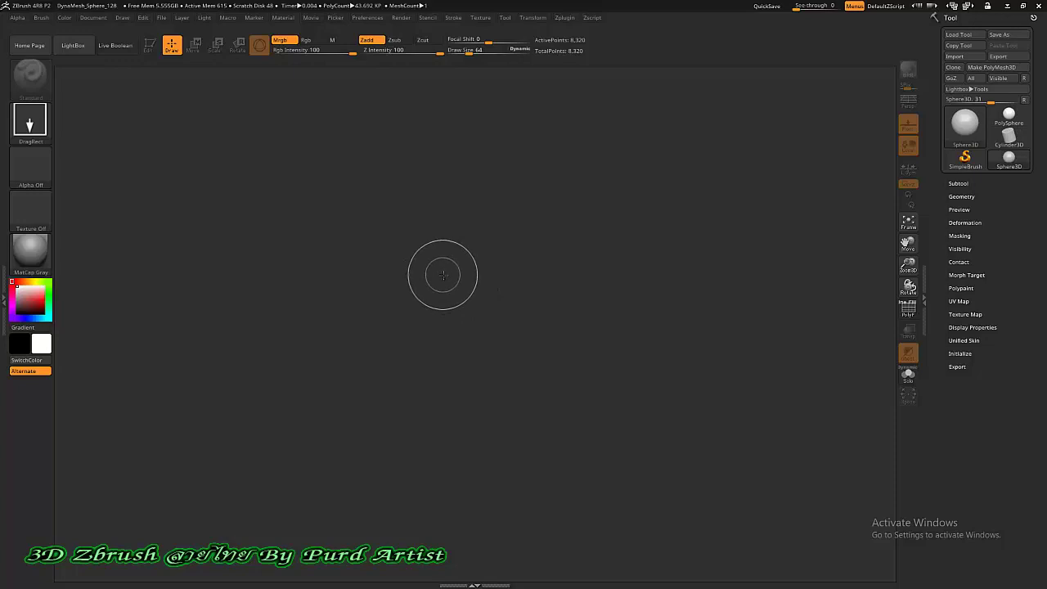
# Step: Draw a large central Sphere3D, then stamp smaller spheres to its right, below and left
pyautogui.moveTo(447, 281); pyautogui.dragTo(444, 371)
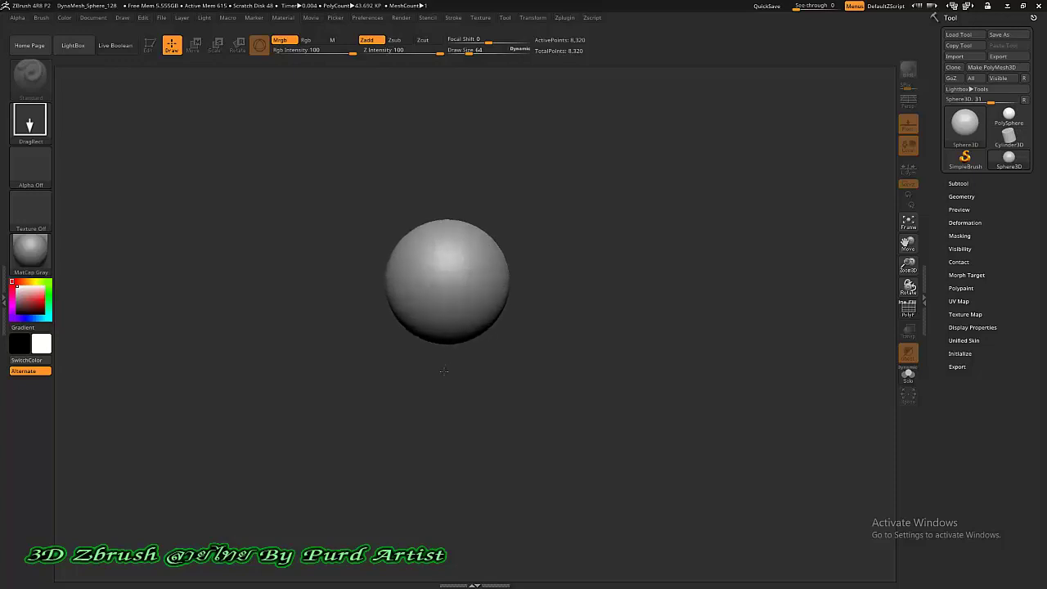
pyautogui.press('t')
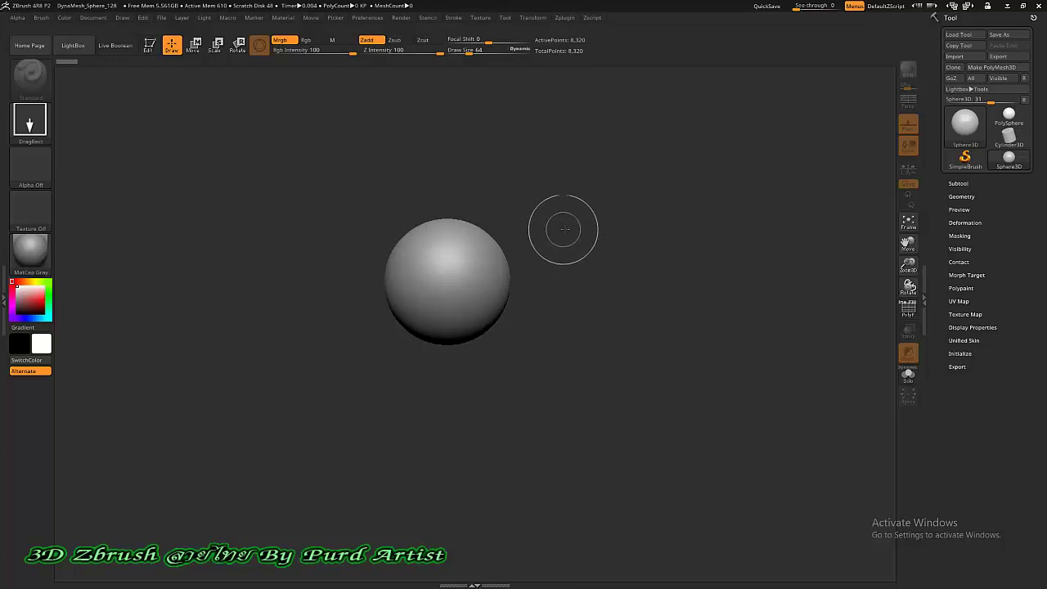
pyautogui.moveTo(570, 221); pyautogui.dragTo(570, 271)
pyautogui.moveTo(671, 225); pyautogui.dragTo(672, 273)
pyautogui.moveTo(625, 309)
pyautogui.mouseDown()
pyautogui.moveTo(627, 356)
pyautogui.moveTo(565, 402)
pyautogui.mouseUp()
pyautogui.moveTo(496, 384); pyautogui.dragTo(496, 432)
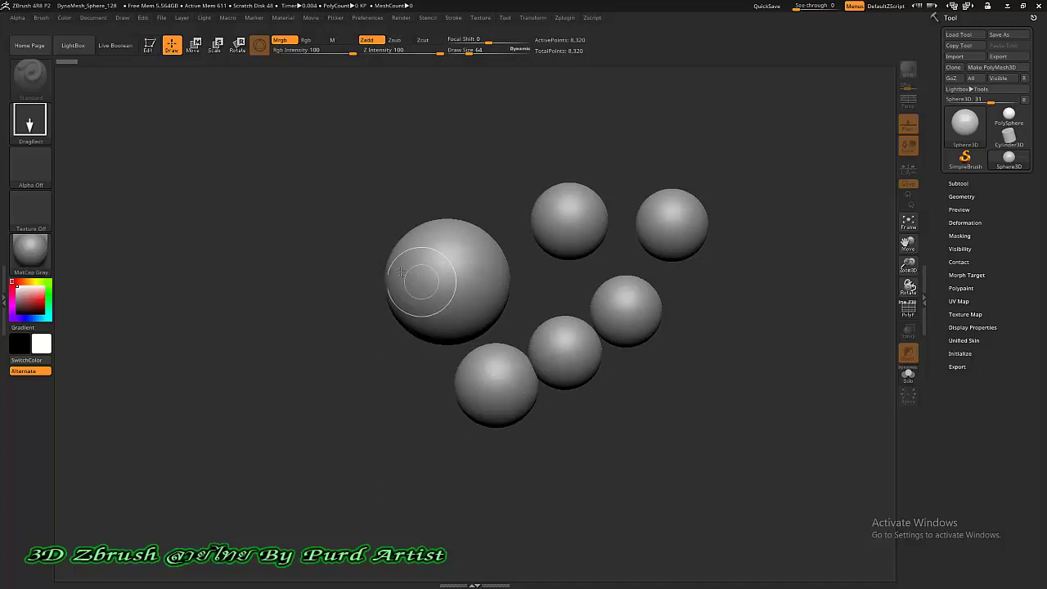
pyautogui.moveTo(376, 211); pyautogui.dragTo(381, 251)
pyautogui.moveTo(319, 260)
pyautogui.mouseDown()
pyautogui.moveTo(318, 300)
pyautogui.moveTo(282, 342)
pyautogui.mouseUp()
pyautogui.moveTo(314, 380); pyautogui.dragTo(314, 413)
pyautogui.moveTo(369, 374); pyautogui.dragTo(390, 424)
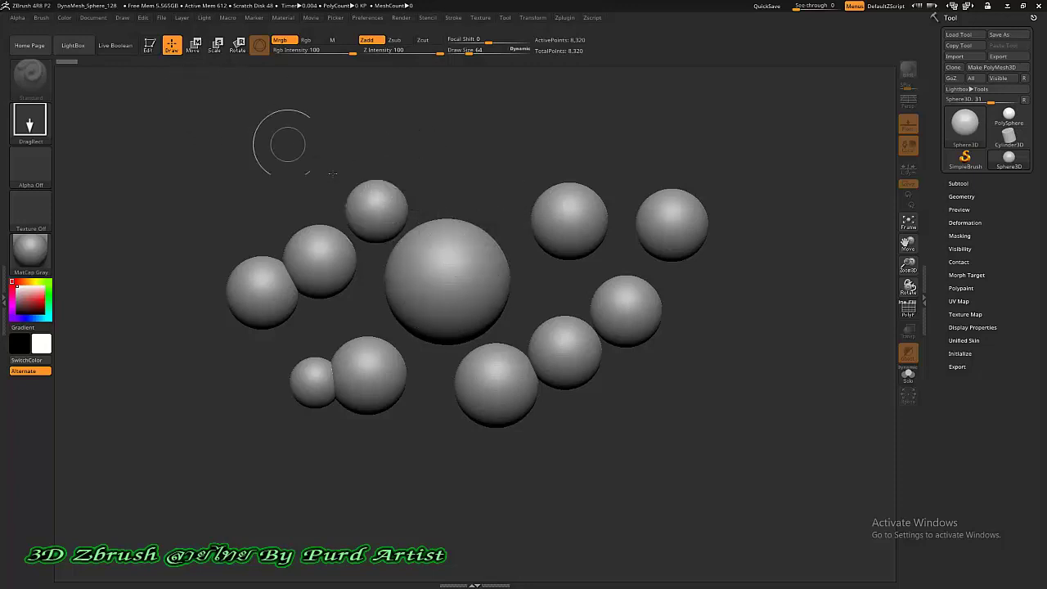
# Step: Clear the spheres, draw one central Sphere3D, and enable Edit so it becomes Sphere3D_1
pyautogui.hotkey('ctrl', 'n')
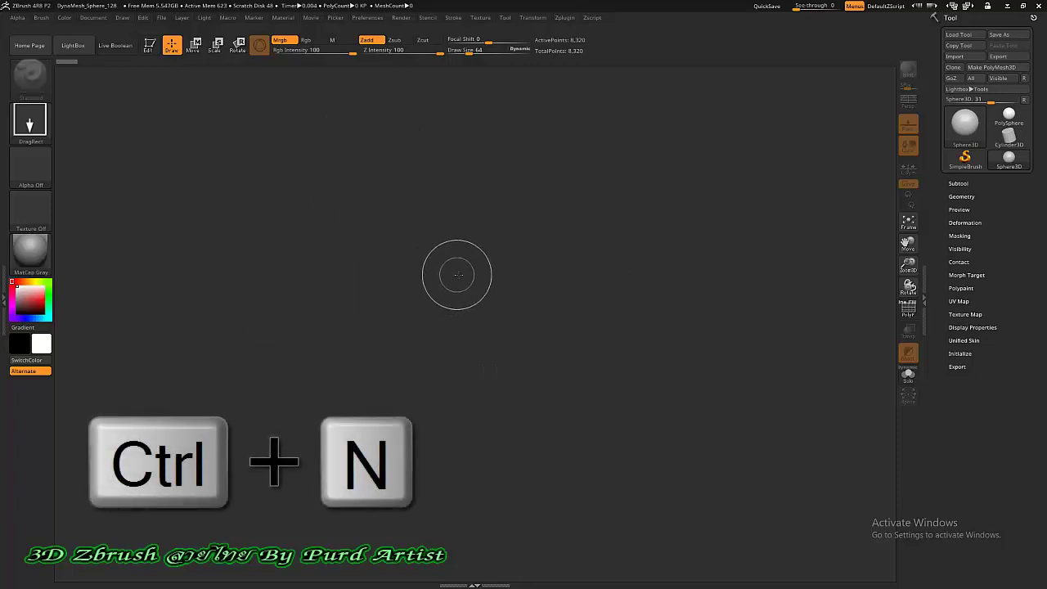
pyautogui.moveTo(454, 261); pyautogui.dragTo(457, 389)
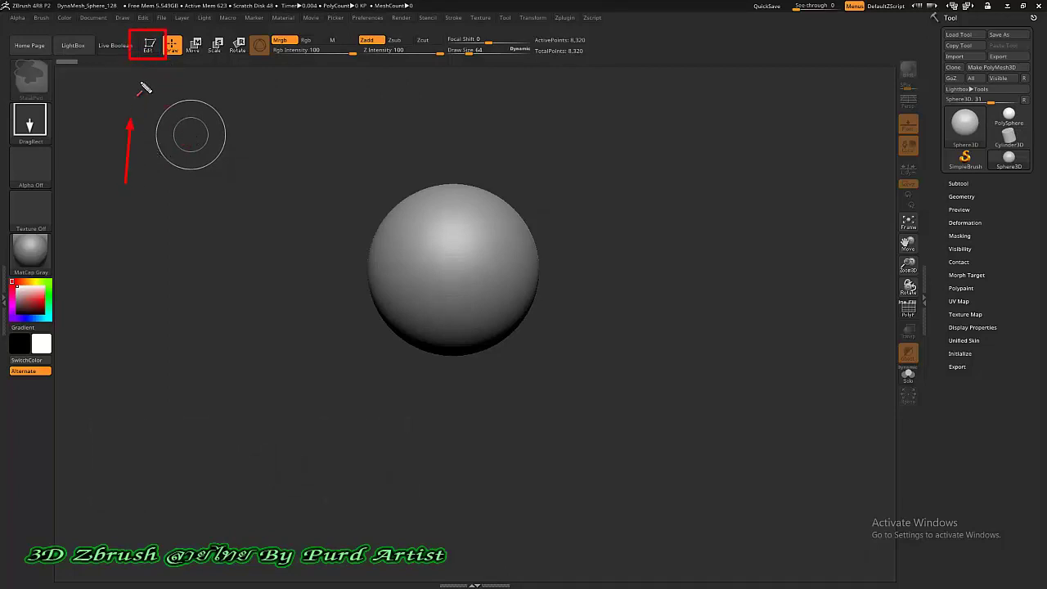
pyautogui.moveTo(141, 87); pyautogui.dragTo(148, 69)
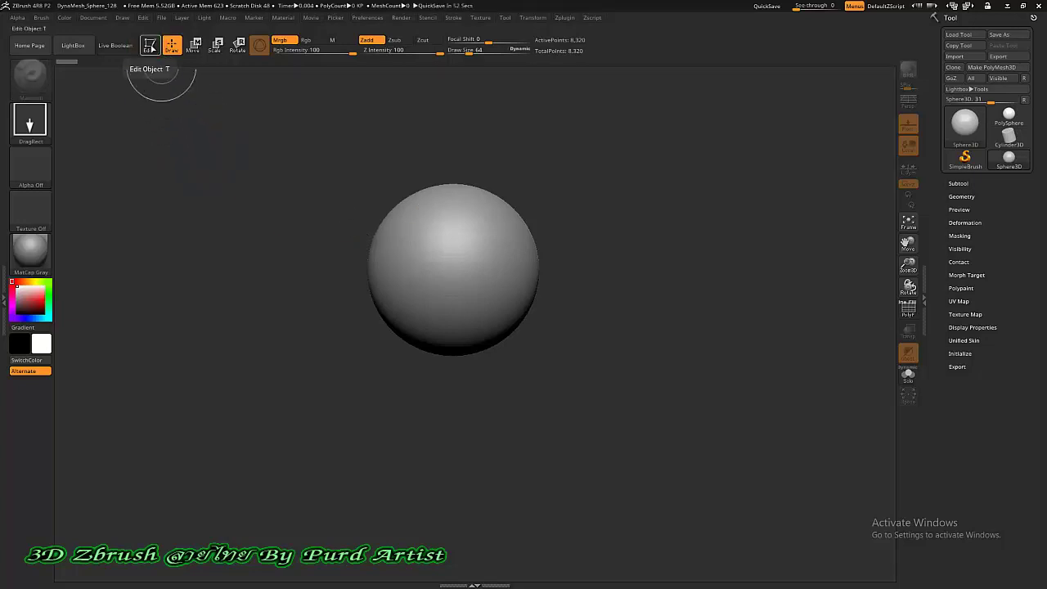
pyautogui.click(150, 49)
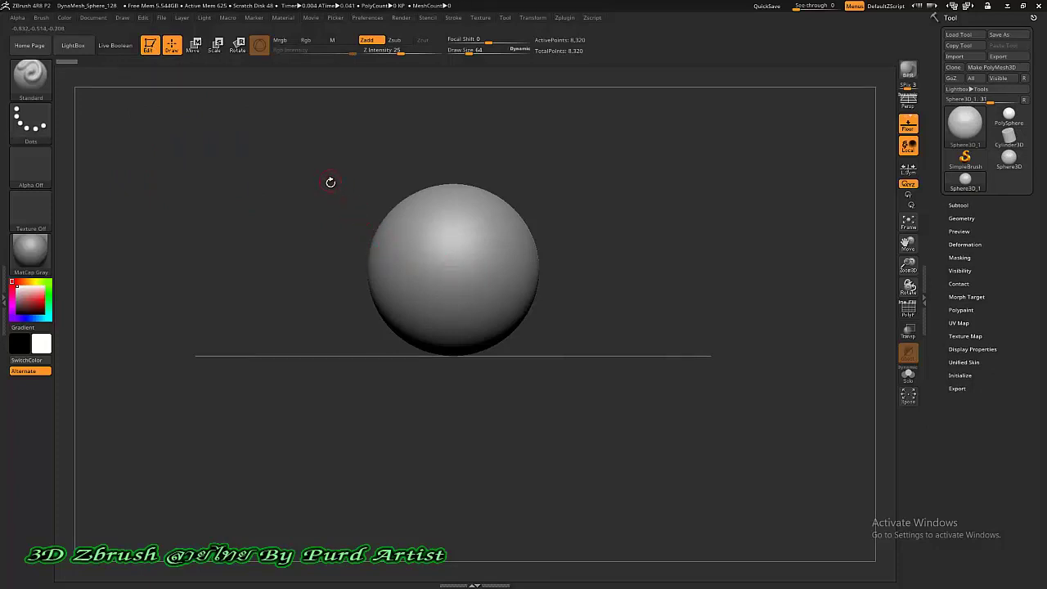
pyautogui.click(442, 252)
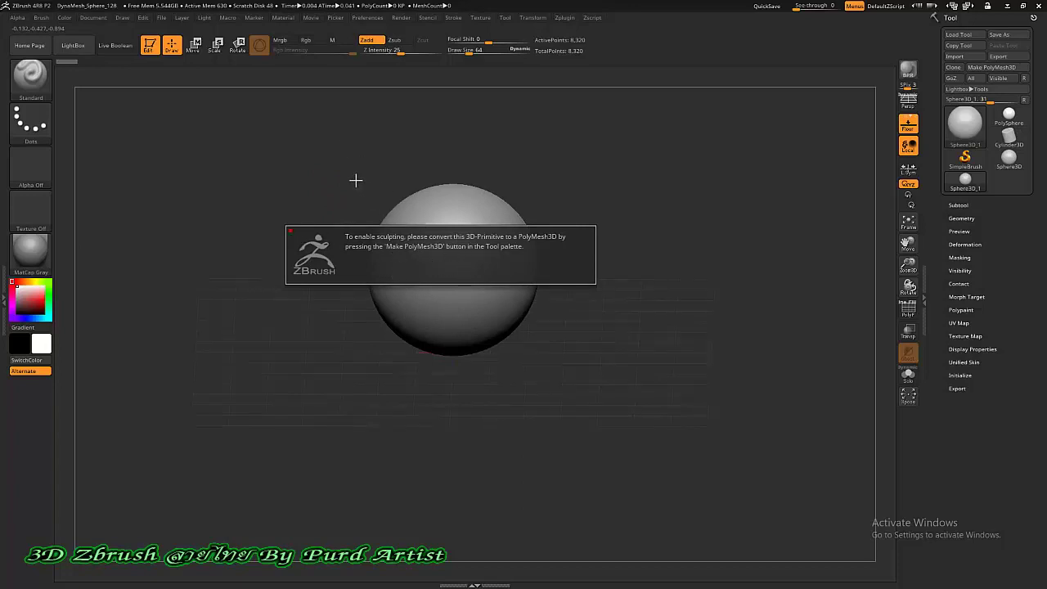
pyautogui.click(450, 268)
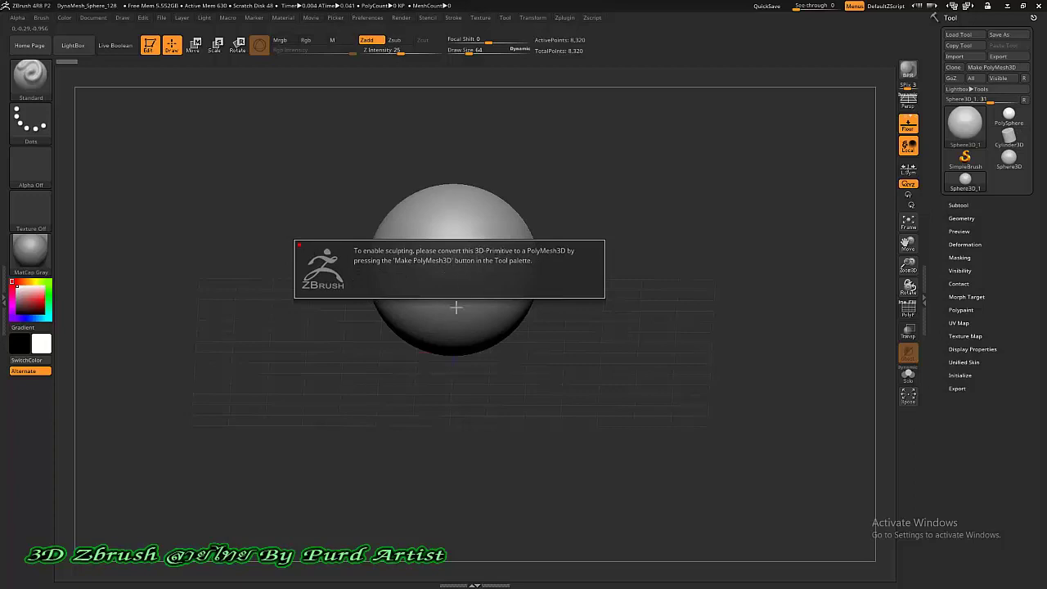
pyautogui.click(472, 332)
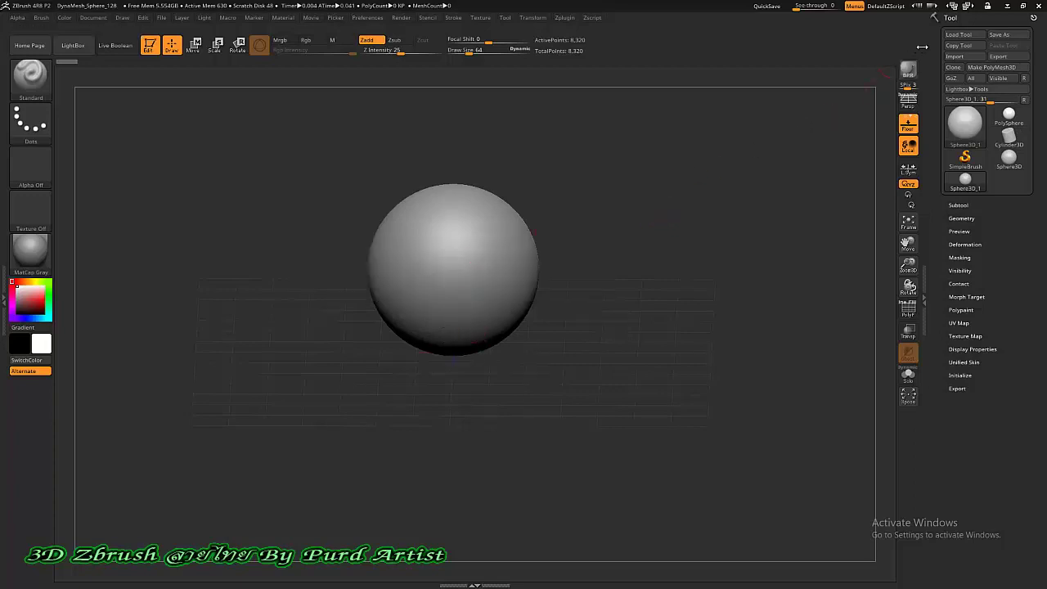
pyautogui.press('ctrl')
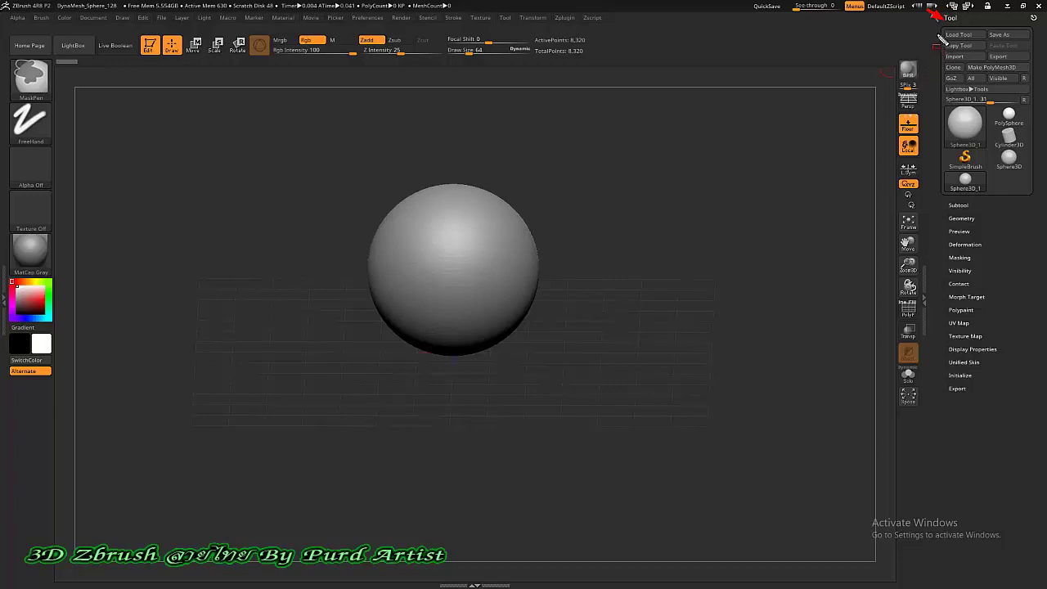
pyautogui.moveTo(935, 12); pyautogui.dragTo(1041, 203)
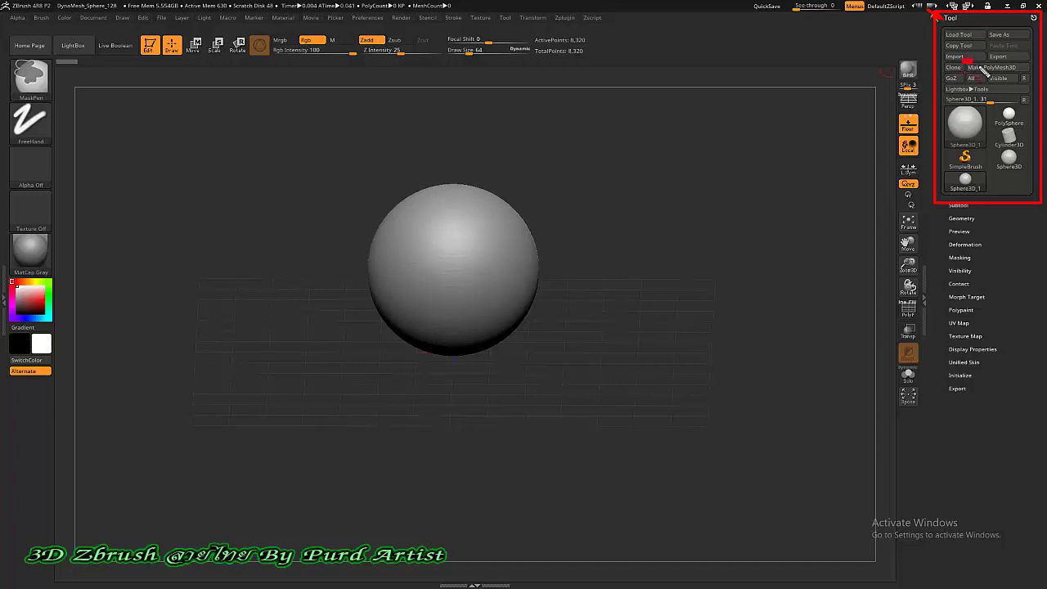
pyautogui.moveTo(980, 70); pyautogui.dragTo(999, 72)
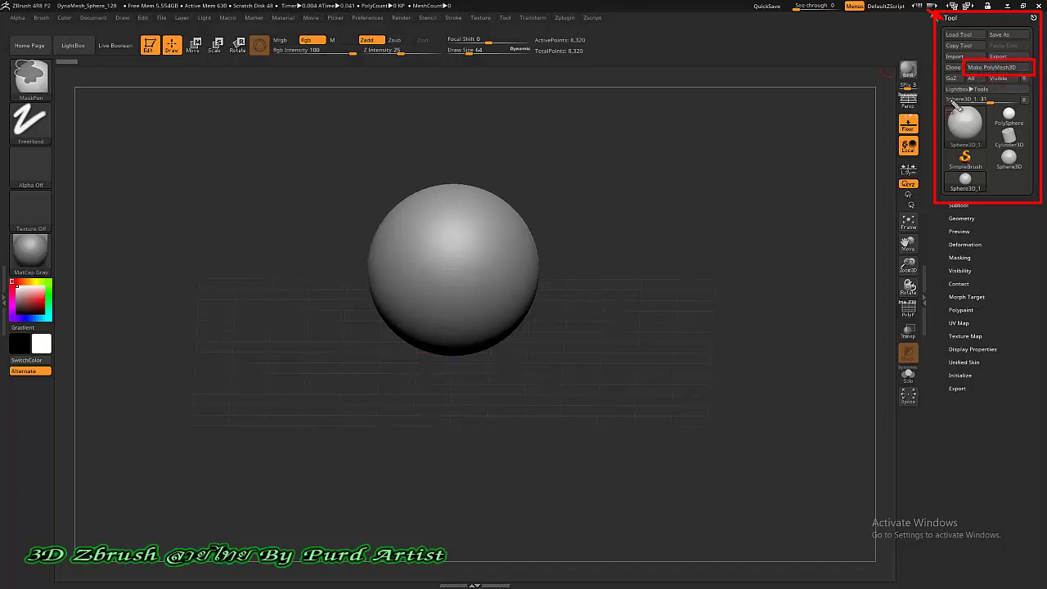